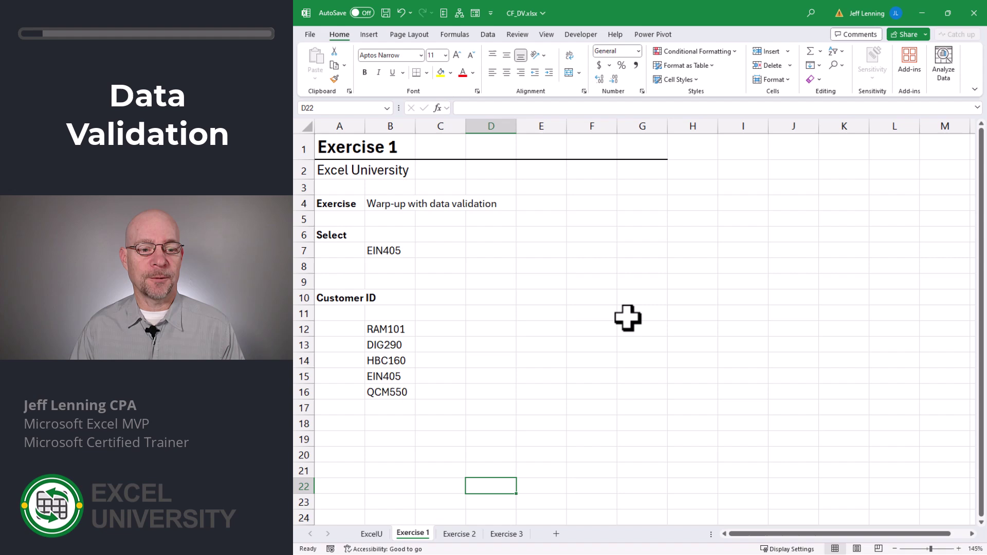
# Step: Add List data validation to B7 with source $B$12:$B$16
pyautogui.write('dif')
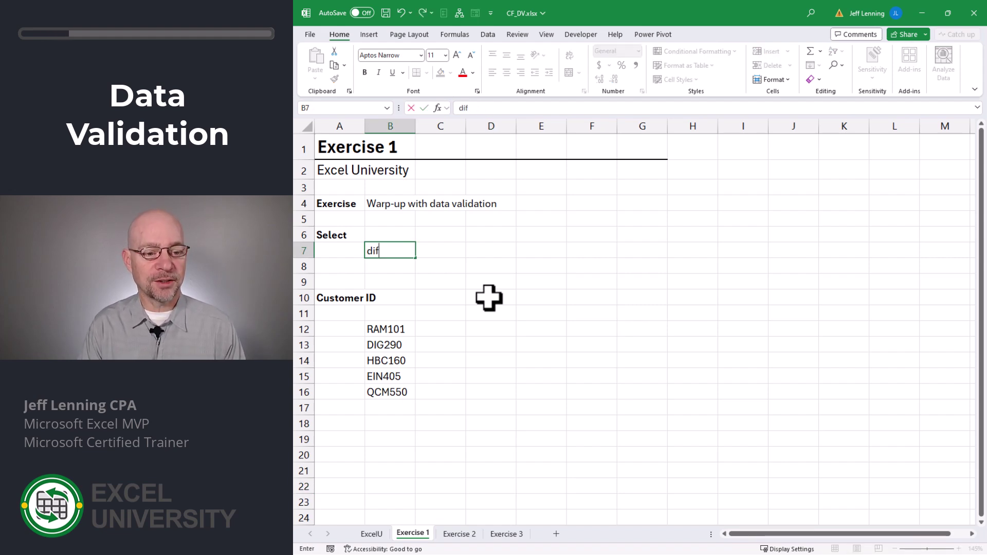
pyautogui.press('Escape')
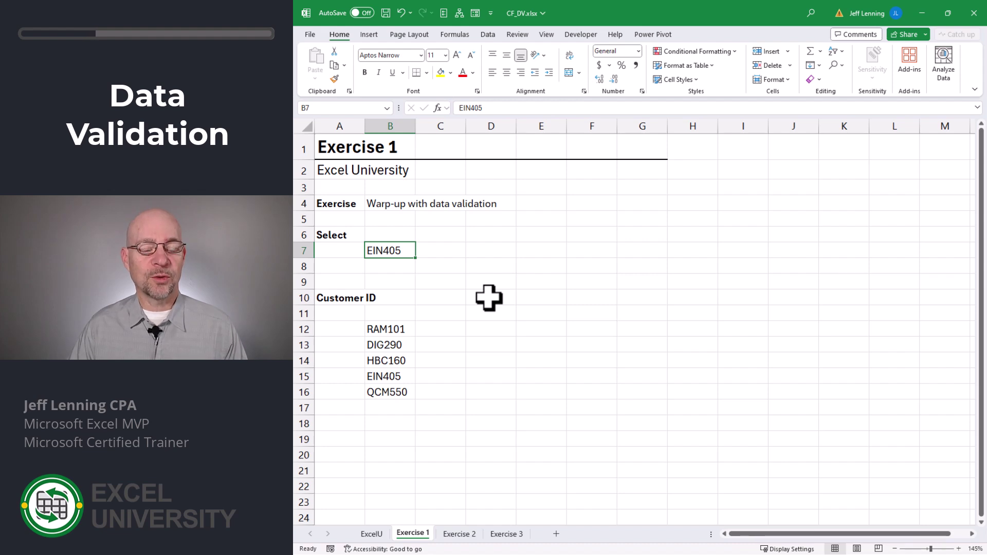
pyautogui.click(488, 35)
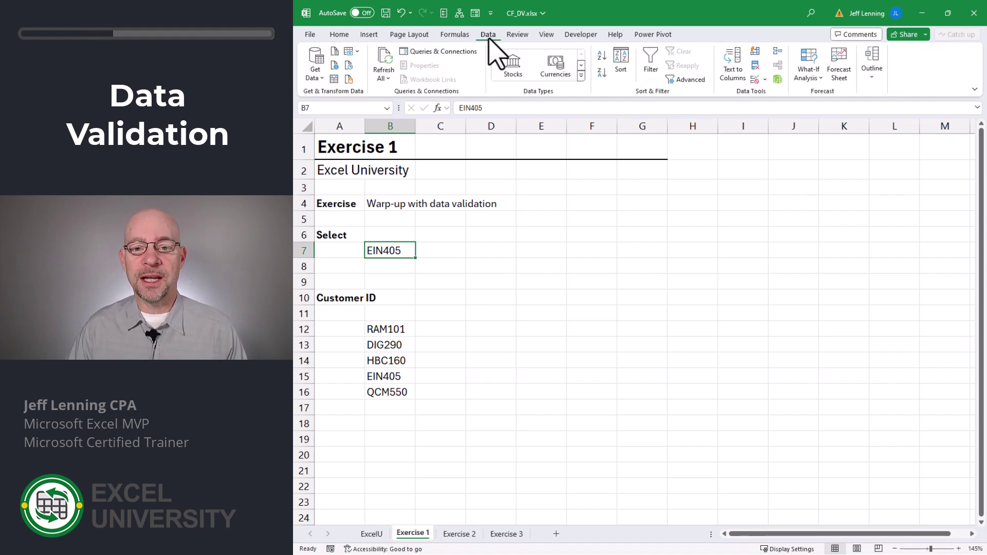
pyautogui.click(753, 80)
pyautogui.click(670, 278)
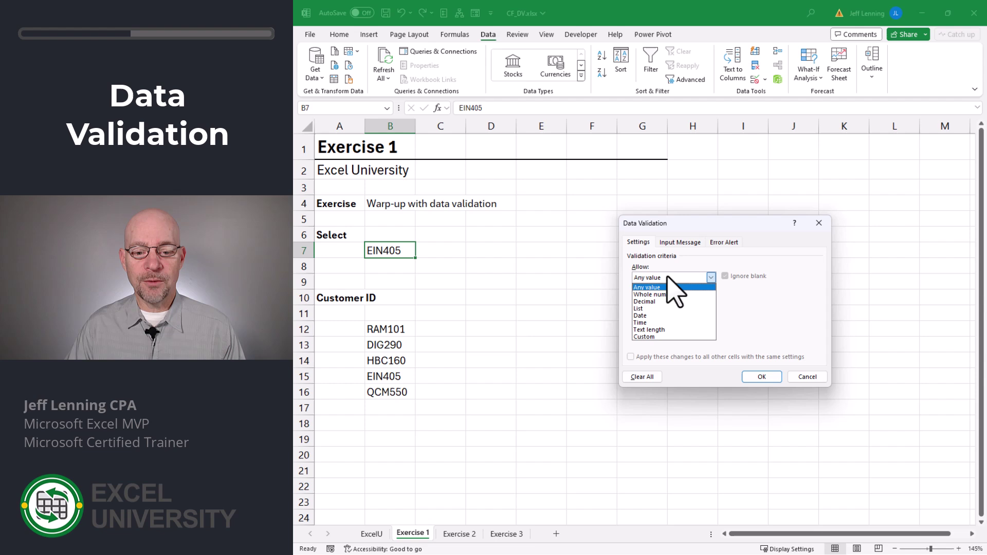
pyautogui.click(664, 309)
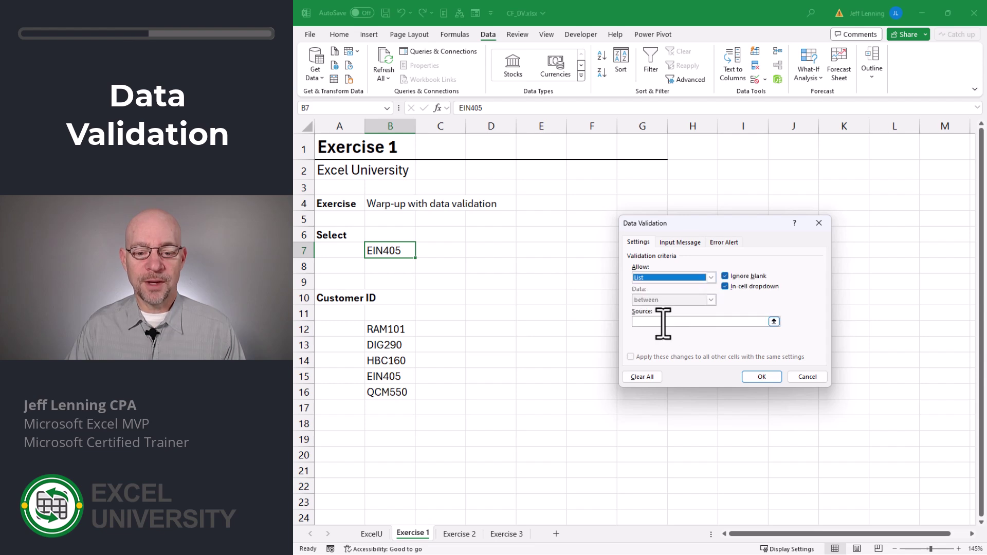
pyautogui.click(663, 322)
pyautogui.moveTo(386, 329); pyautogui.dragTo(387, 393)
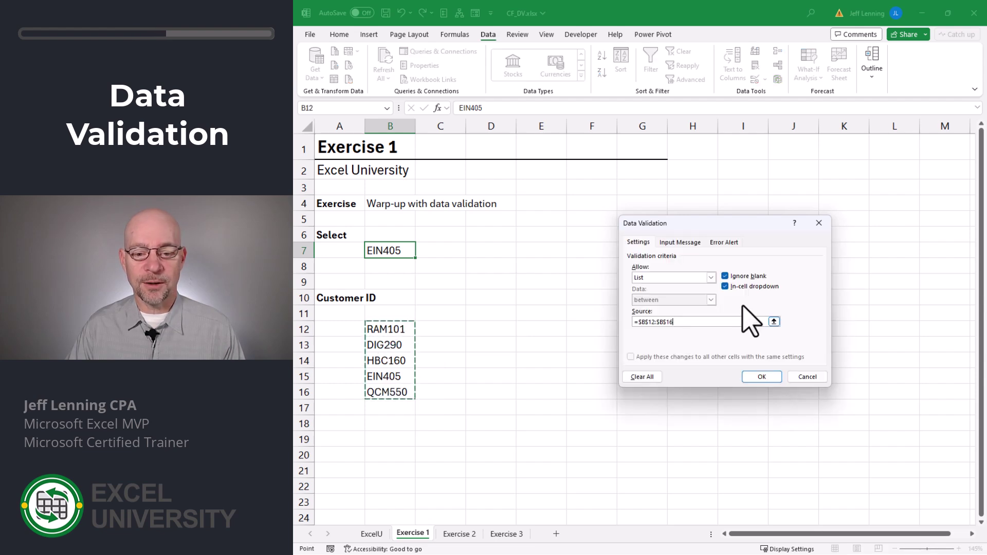
pyautogui.click(762, 377)
# Step: Test B7's new dropdown, trying RAM101 and then choosing DIG290
pyautogui.click(421, 251)
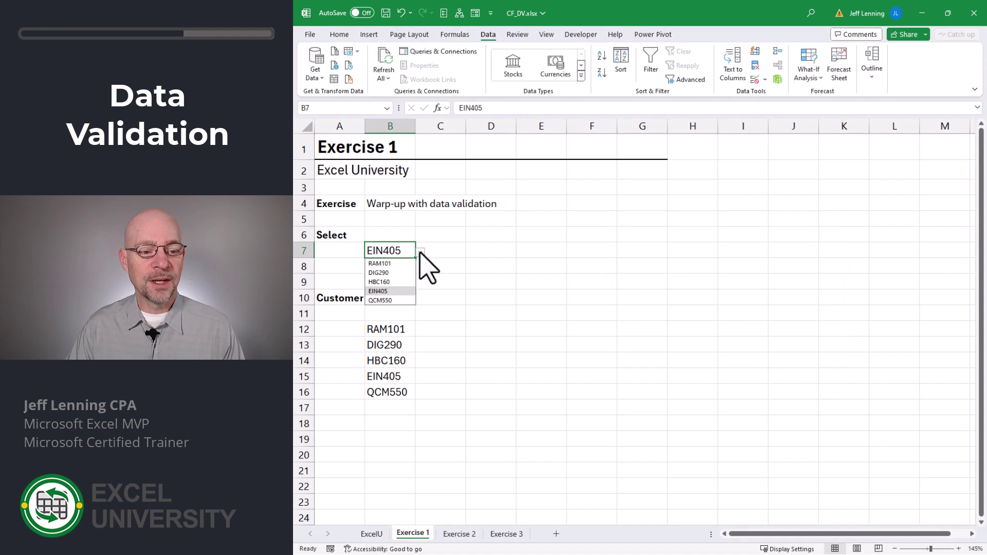
pyautogui.click(403, 263)
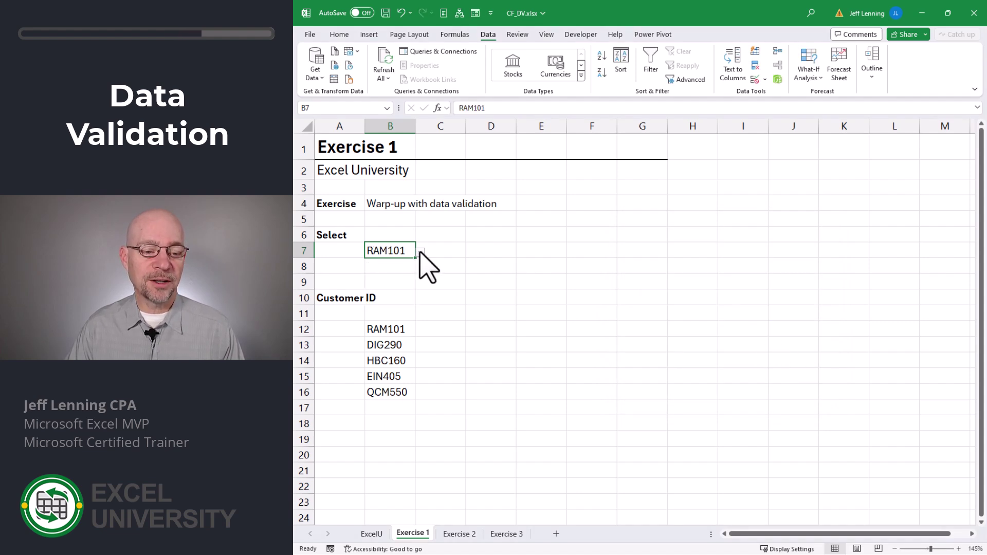
pyautogui.click(421, 251)
pyautogui.click(396, 273)
pyautogui.click(421, 252)
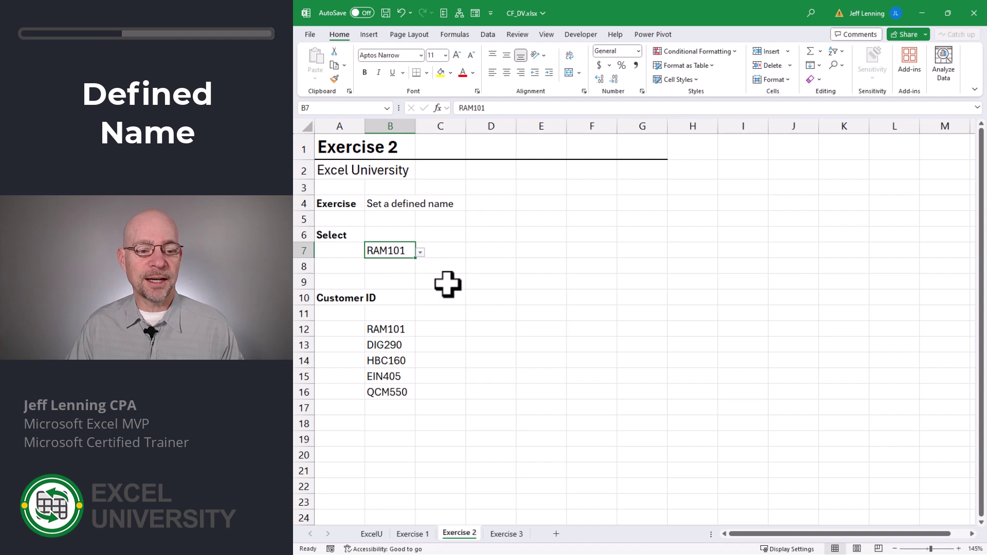
# Step: Name the Exercise 2 Select cell B7 'customer' using the Name Box
pyautogui.click(340, 106)
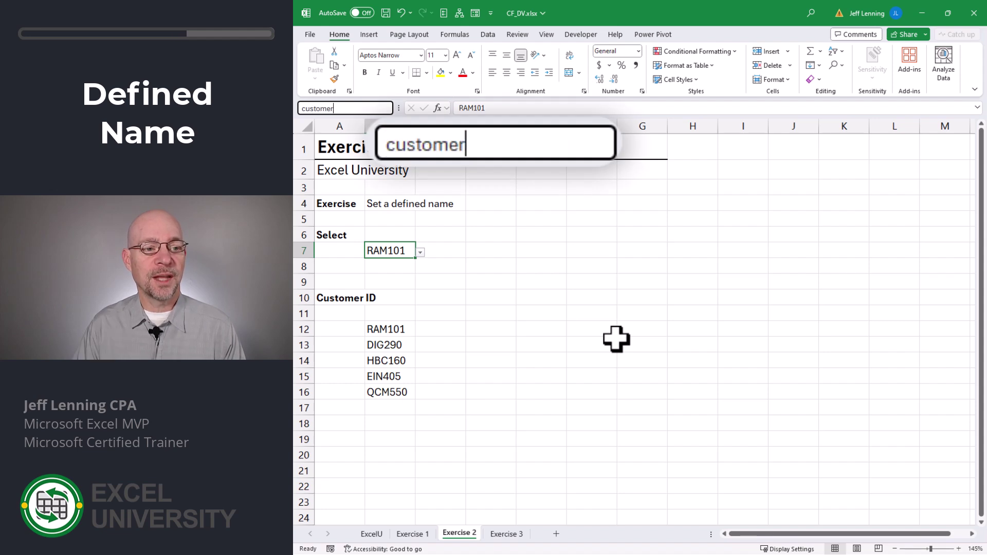
pyautogui.press('Return')
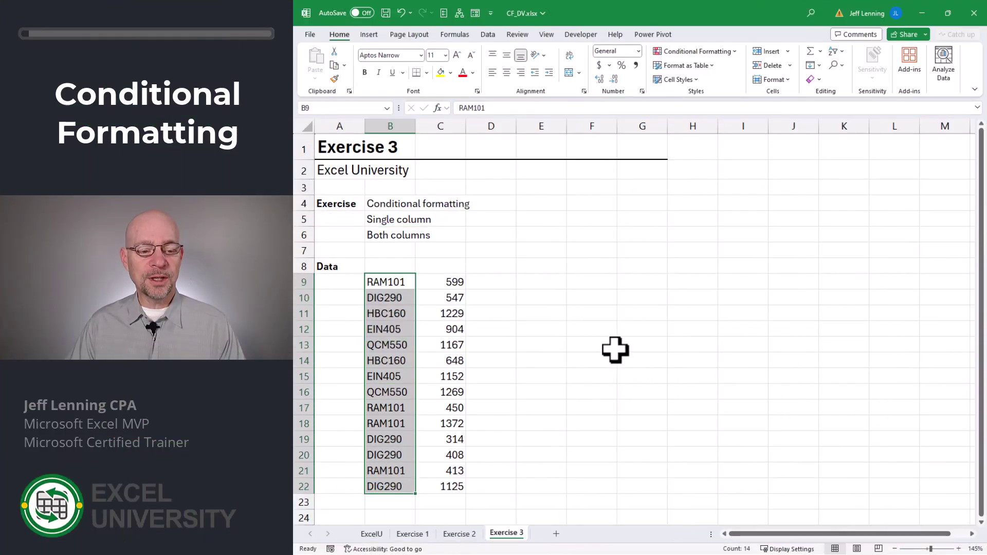
# Step: Highlight Exercise 3 IDs equal to customer with green fill and dark green text
pyautogui.click(724, 50)
pyautogui.moveTo(705, 71)
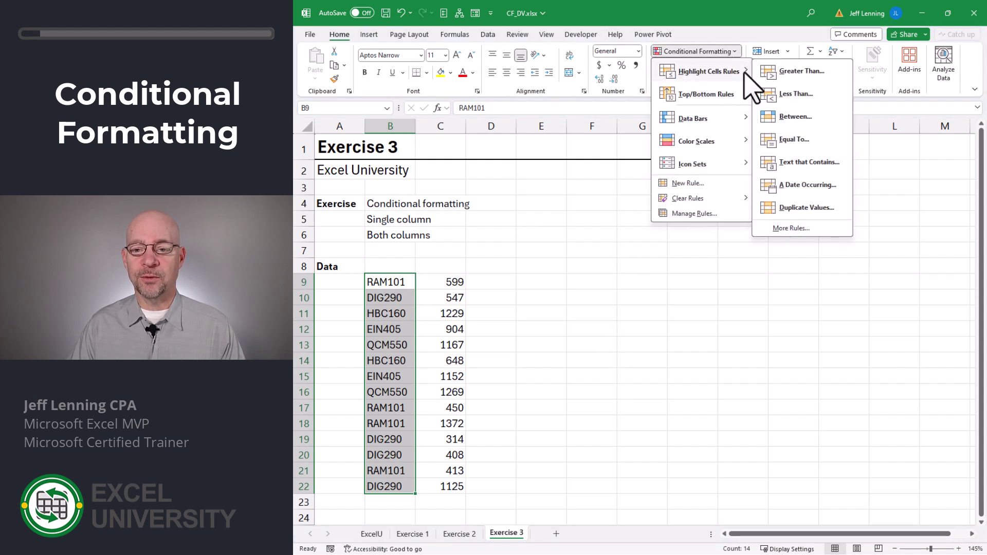
pyautogui.click(794, 139)
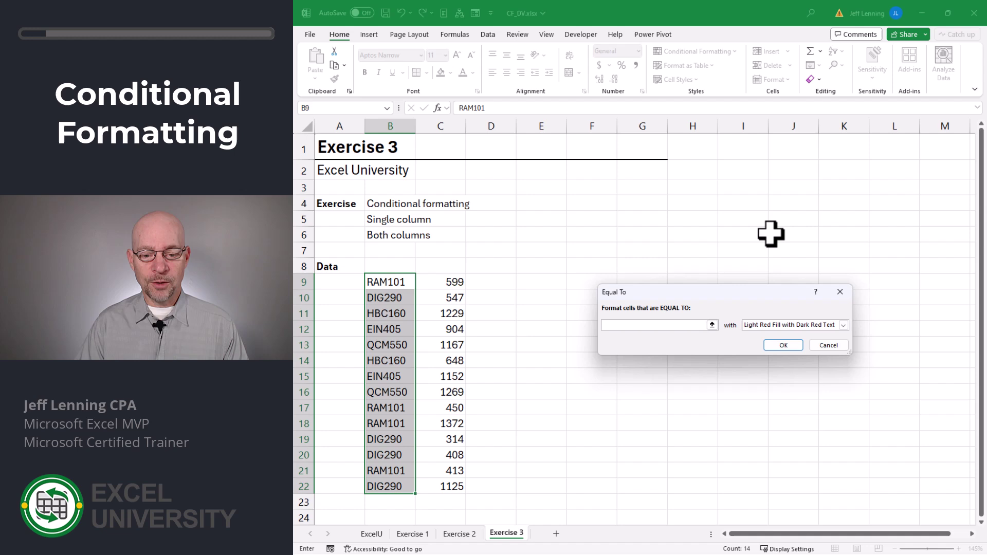
pyautogui.write('cu')
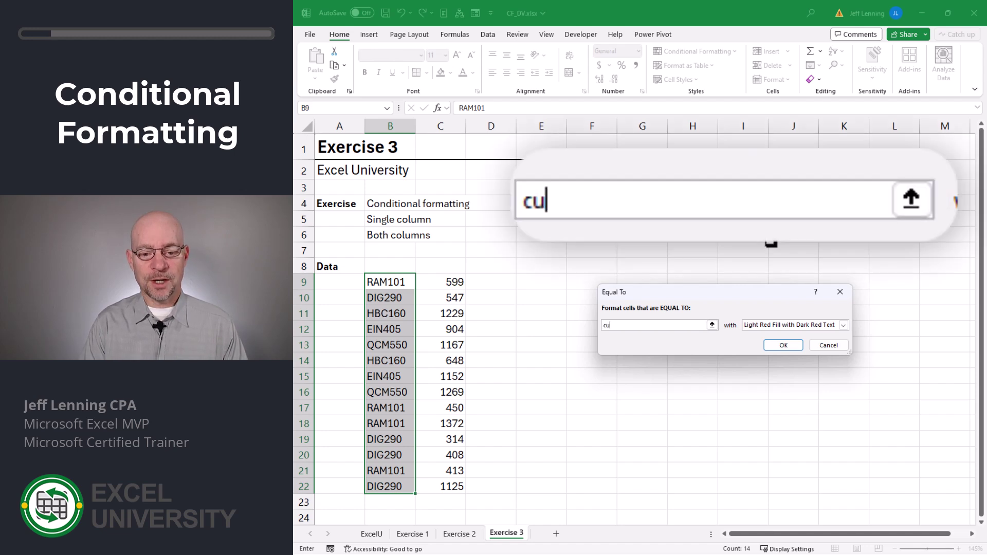
pyautogui.write('stomer')
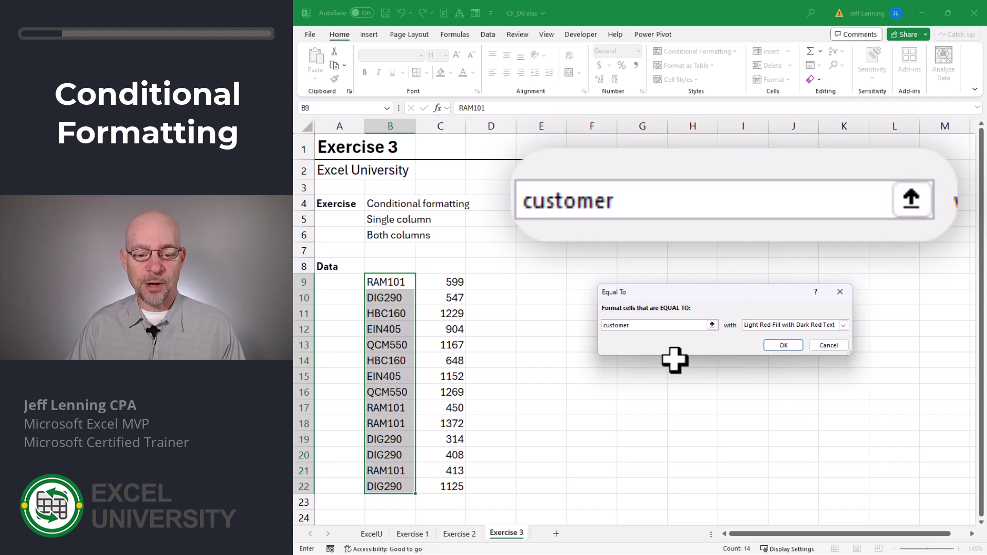
pyautogui.write('=')
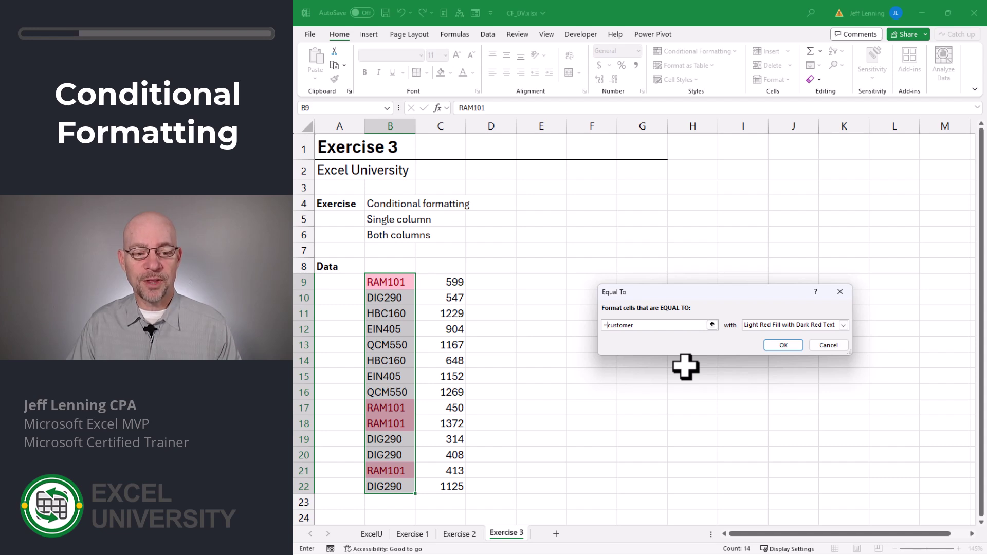
pyautogui.click(790, 326)
pyautogui.click(786, 349)
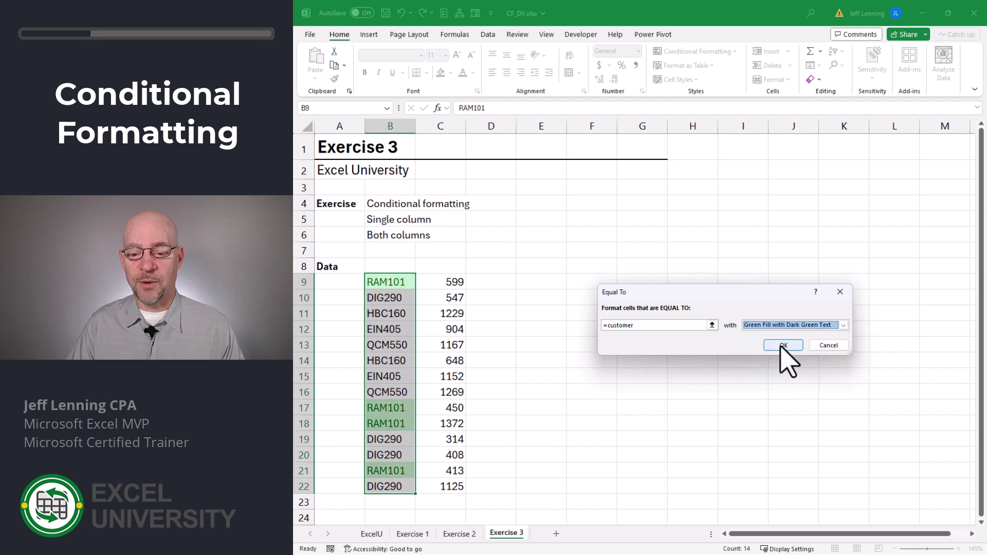
pyautogui.click(727, 345)
pyautogui.click(738, 387)
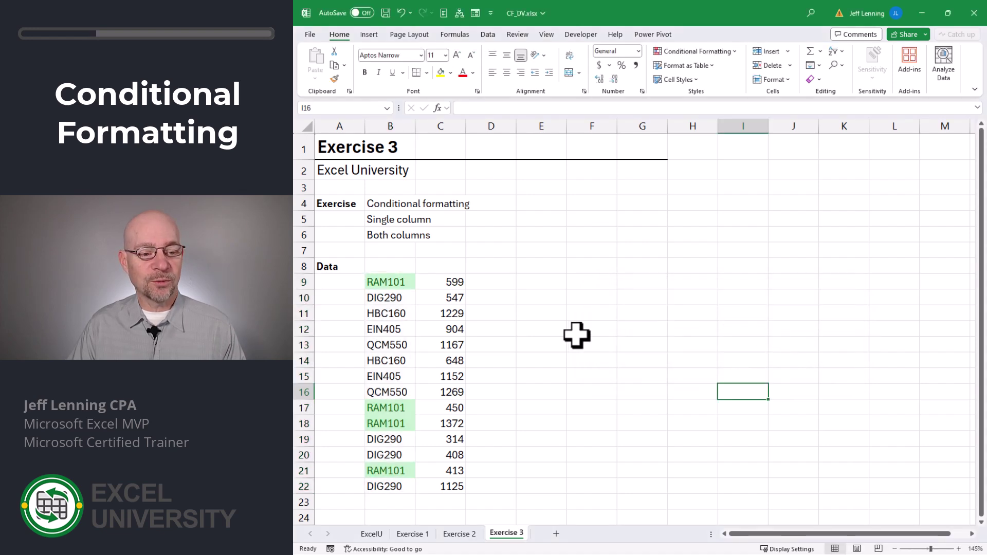
# Step: Choose DIG290 in the Exercise 2 B7 dropdown, then return to Exercise 3
pyautogui.click(459, 534)
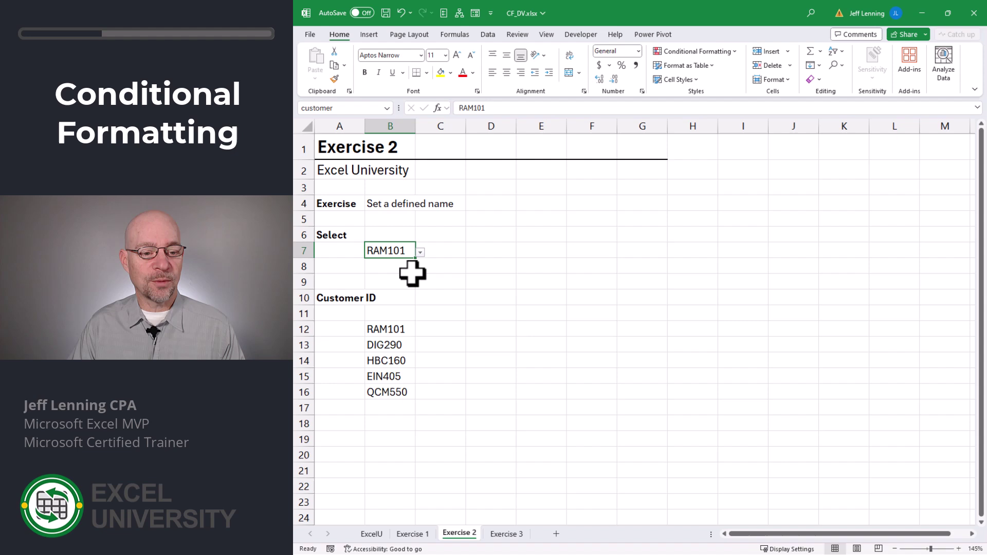
pyautogui.click(420, 252)
pyautogui.click(390, 273)
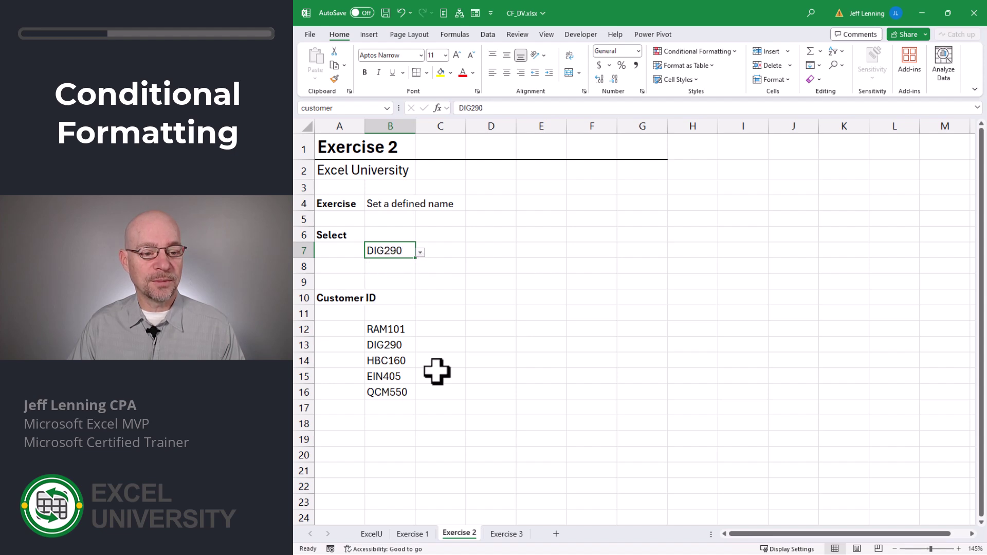
pyautogui.click(503, 536)
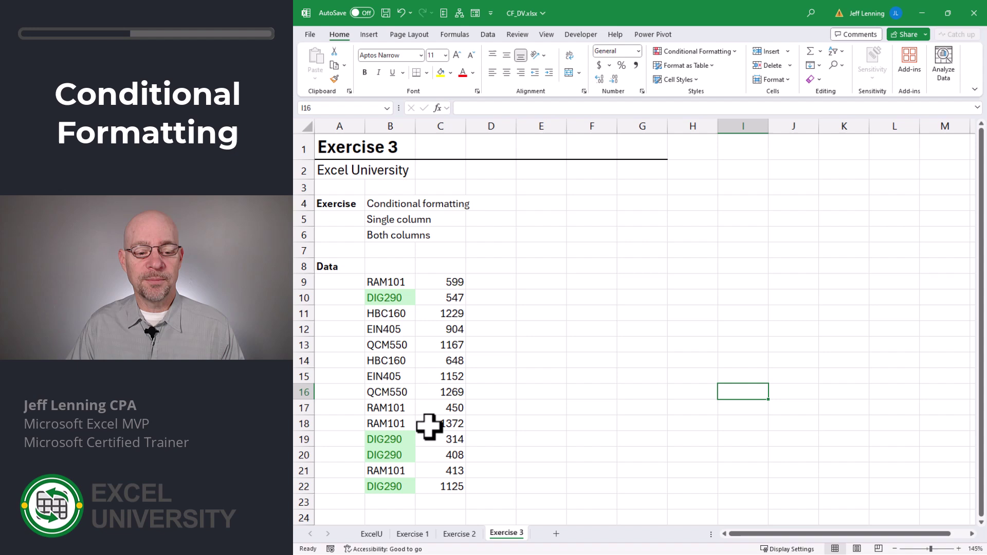
# Step: Clear the existing conditional formatting rules and select B9:C22
pyautogui.click(408, 282)
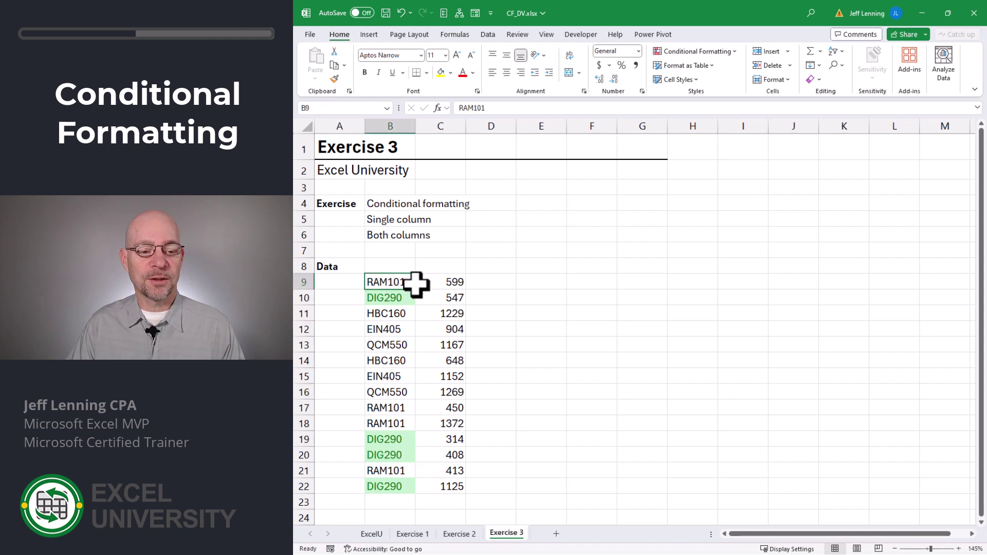
pyautogui.click(699, 51)
pyautogui.moveTo(689, 199)
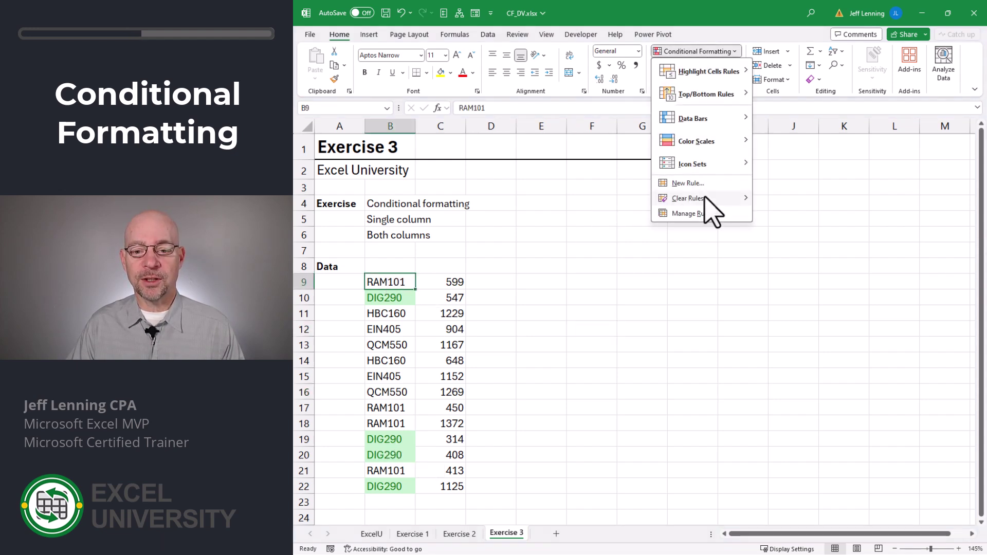
pyautogui.click(822, 215)
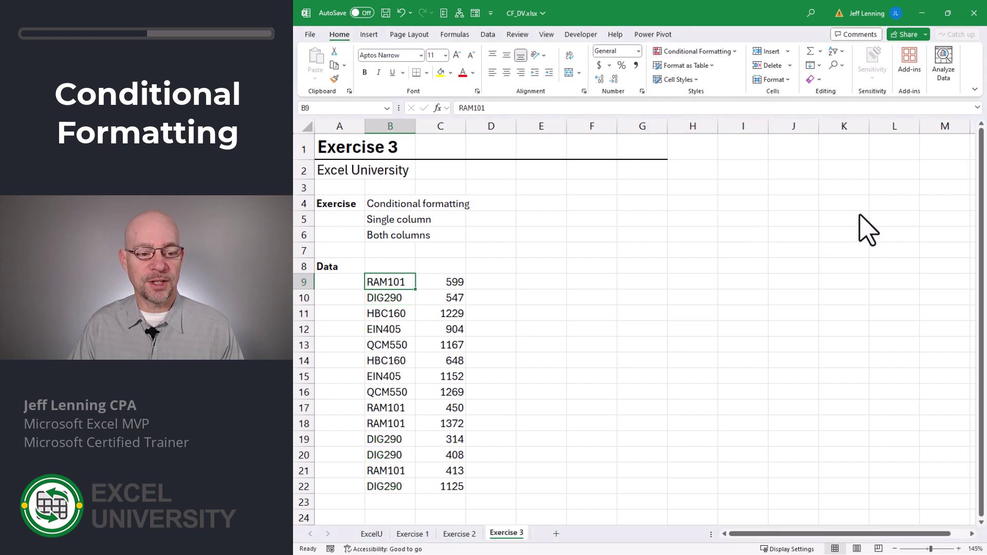
pyautogui.moveTo(387, 282)
pyautogui.mouseDown()
pyautogui.moveTo(438, 365)
pyautogui.moveTo(448, 475)
pyautogui.mouseUp()
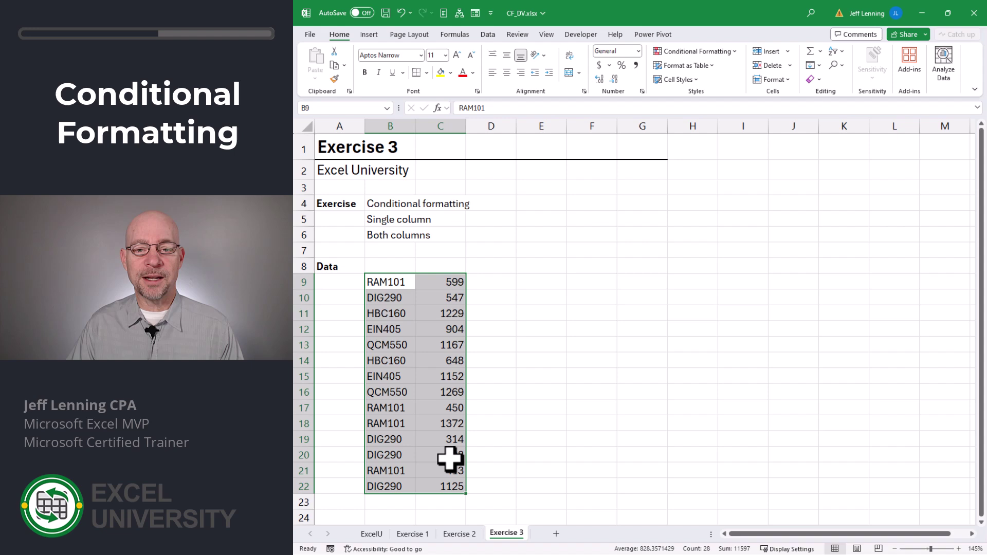
# Step: Add a formula rule =$B9=customer with light green fill to B9:C22
pyautogui.click(725, 52)
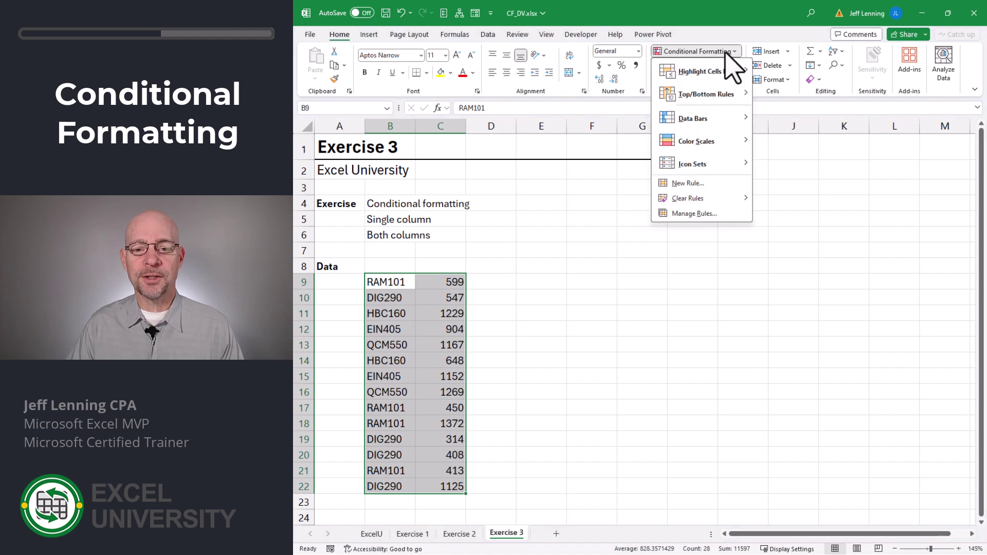
pyautogui.click(710, 183)
pyautogui.click(624, 284)
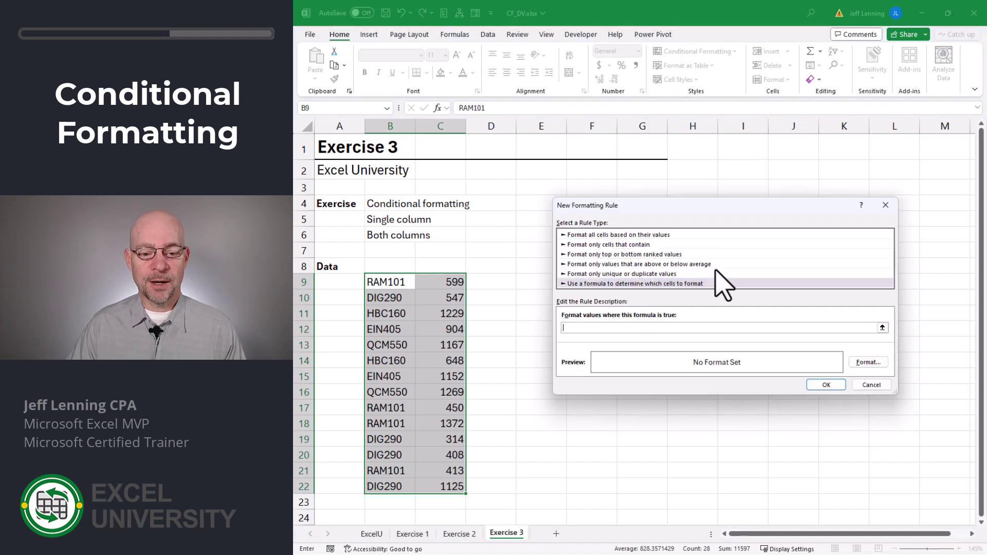
pyautogui.write('=B9=')
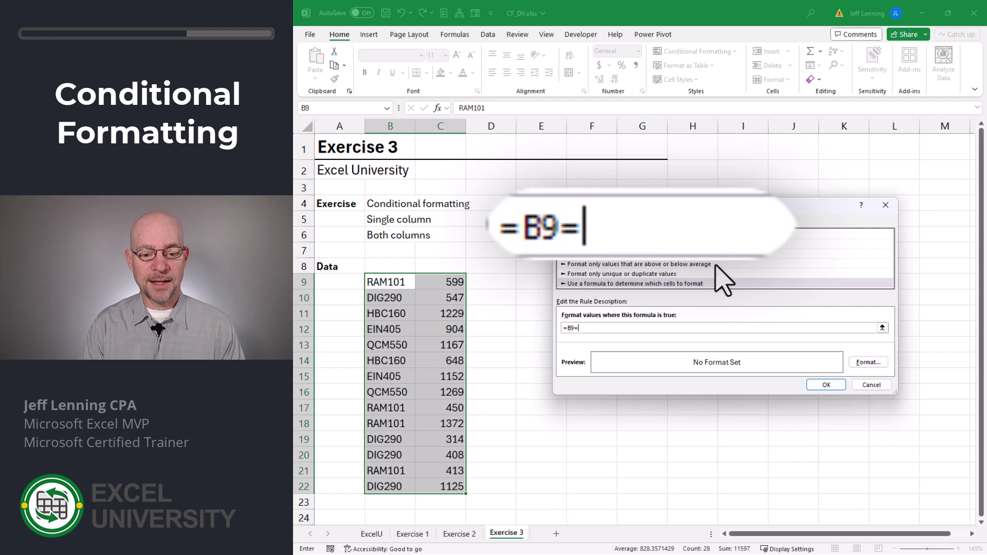
pyautogui.write('customer')
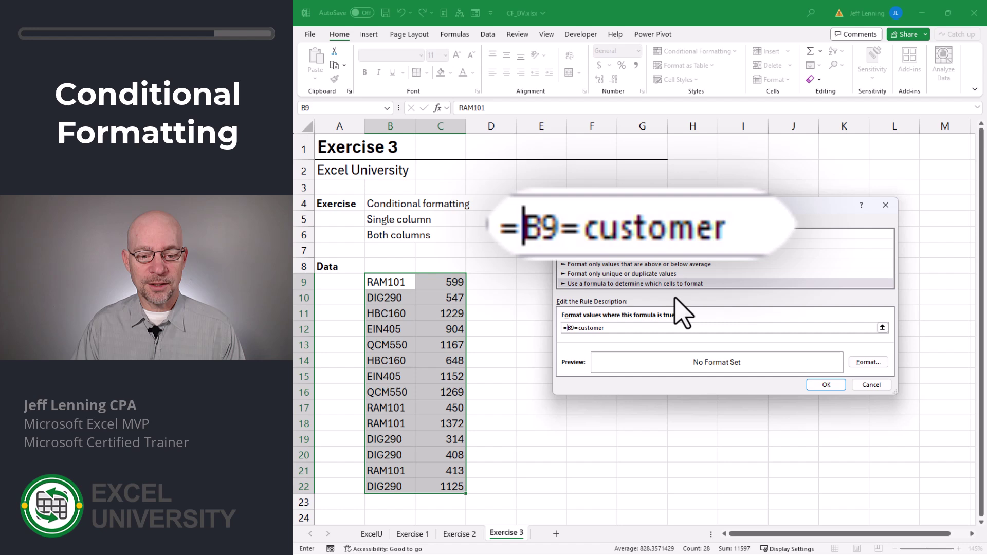
pyautogui.write('$')
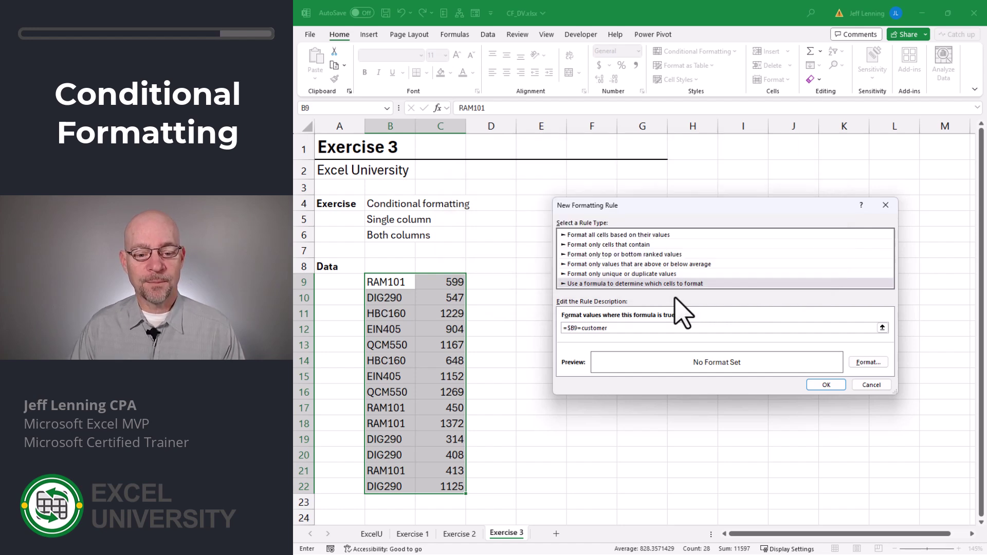
pyautogui.click(868, 362)
pyautogui.click(690, 176)
pyautogui.click(688, 240)
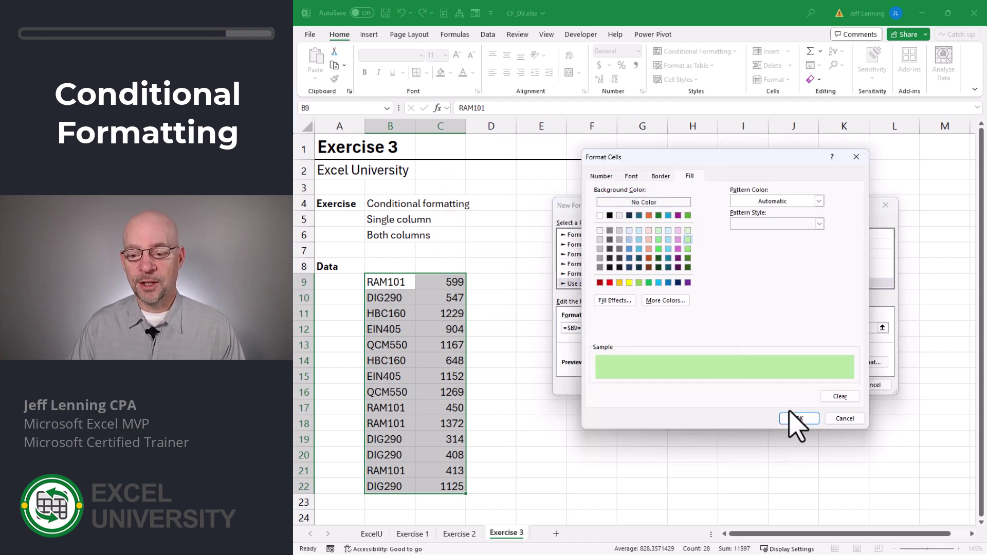
pyautogui.click(802, 418)
pyautogui.click(834, 384)
pyautogui.click(676, 343)
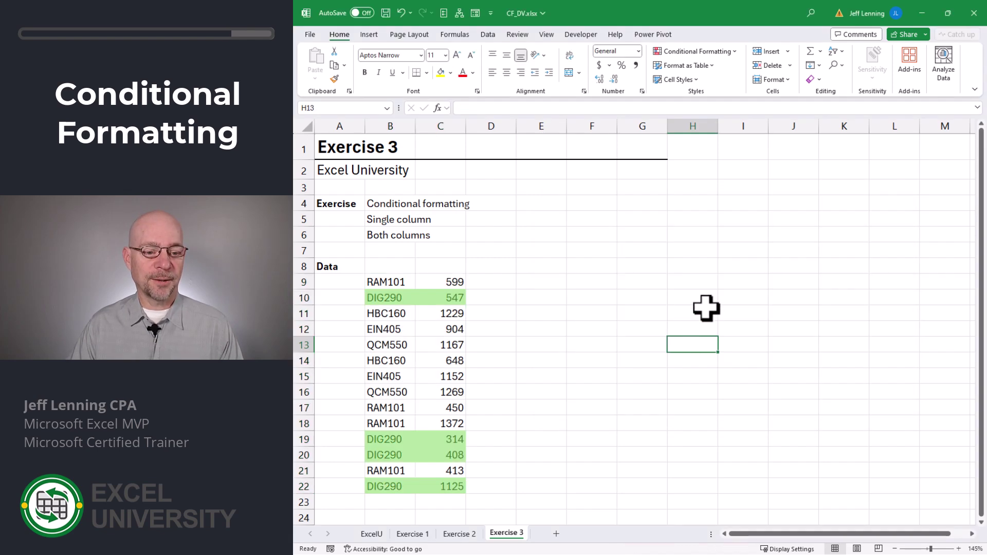
# Step: Choose HBC160 in the Exercise 2 B7 dropdown, then return to Exercise 3
pyautogui.click(459, 534)
pyautogui.click(420, 252)
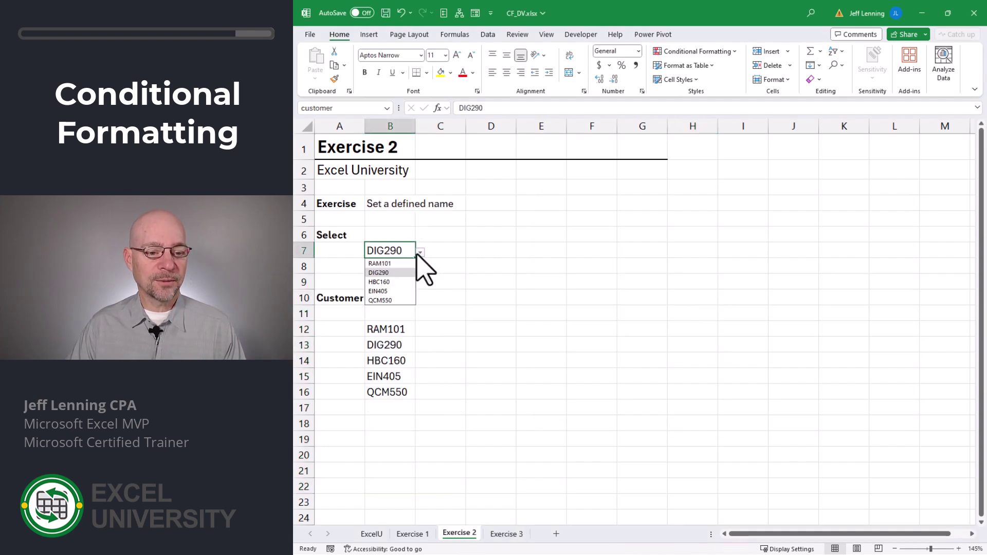
pyautogui.click(395, 282)
pyautogui.click(506, 534)
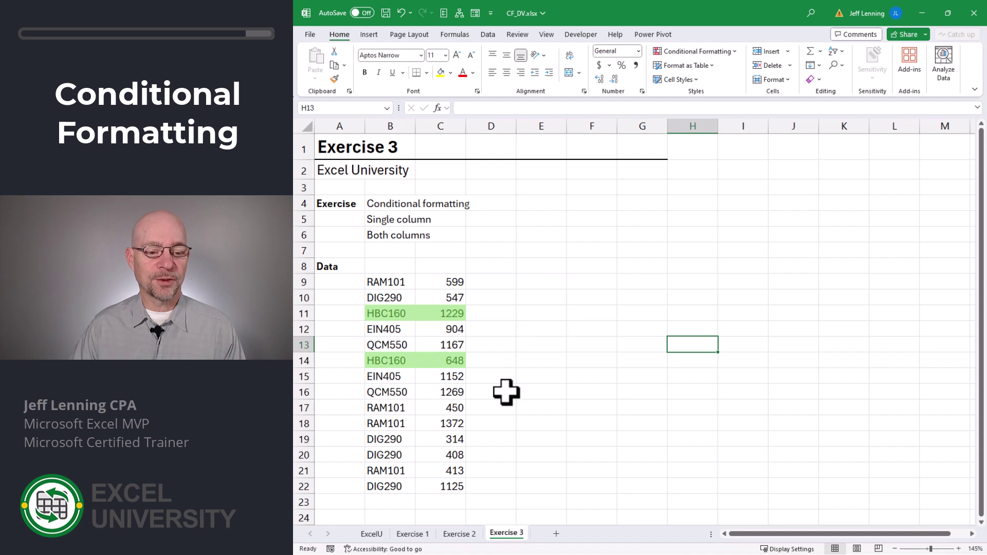